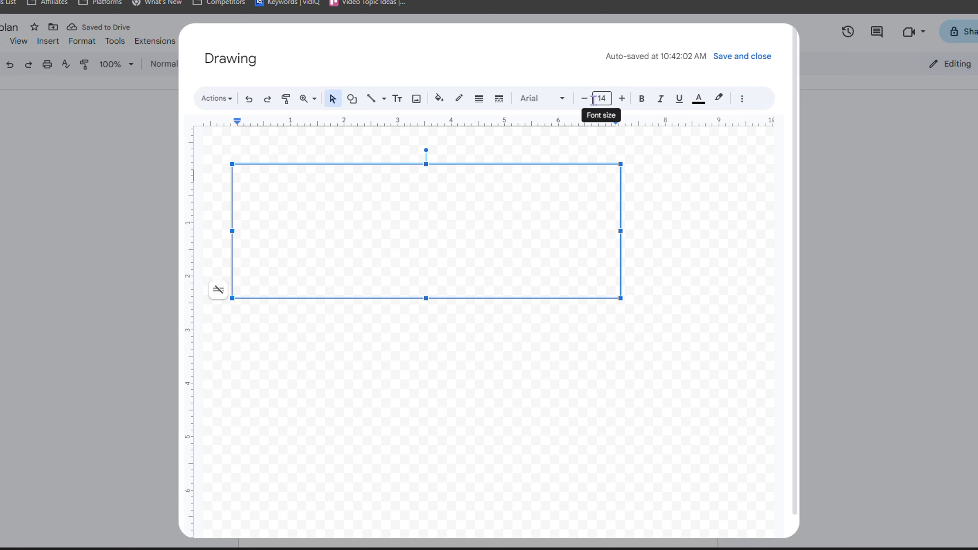
Format the text box's text as bold red Pacifico at size 20 and enter "Text box"
click(622, 98)
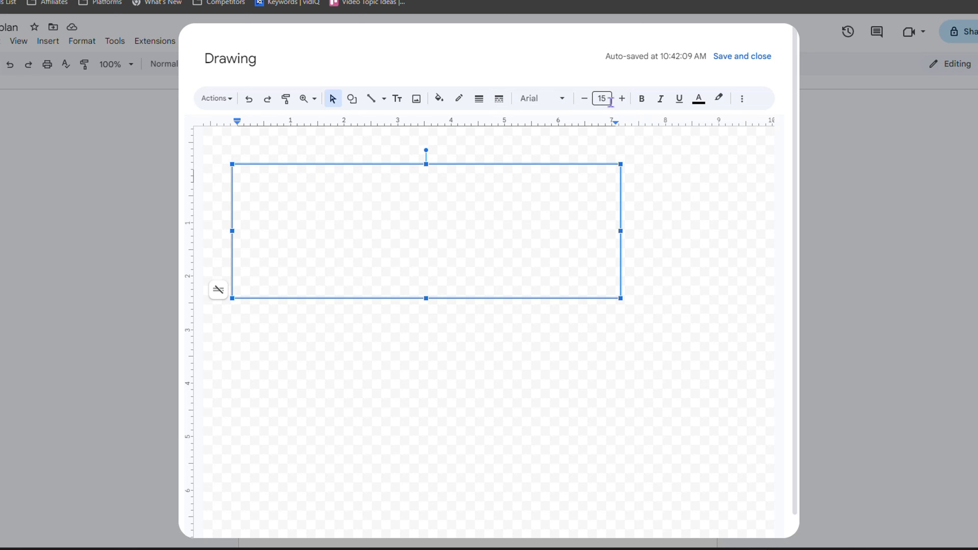
click(622, 99)
click(642, 99)
click(698, 99)
text(Text box)
Give the text box a thick, black, dashed border
click(459, 98)
click(479, 99)
click(499, 99)
click(284, 189)
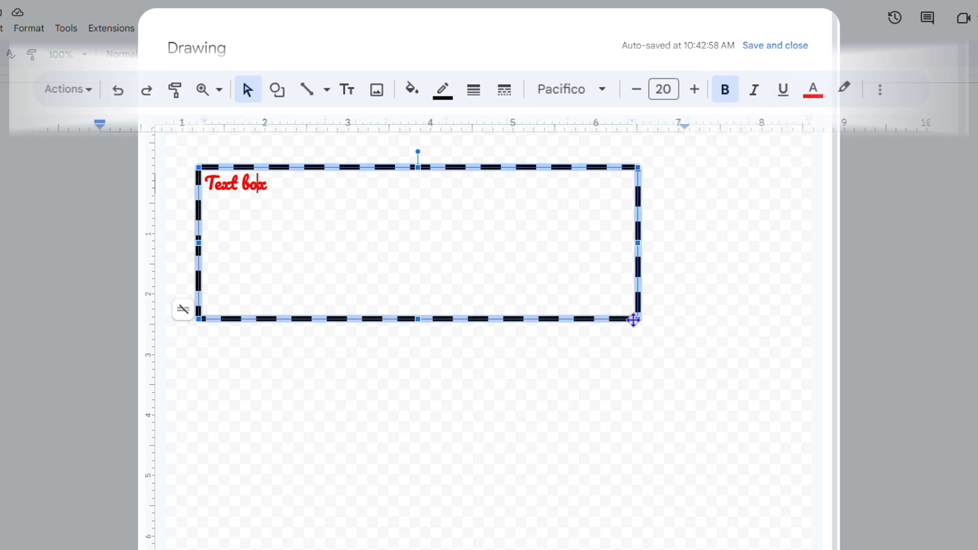
Shrink the text box to about 1.5 by 0.6 inches around its text and save the drawing into the document
drag(638, 320, 330, 243)
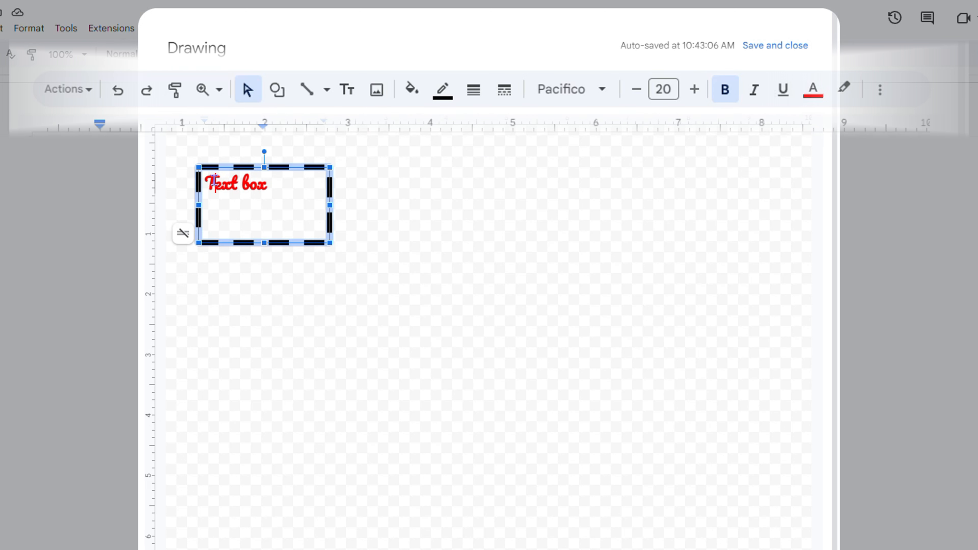
click(236, 198)
mouse_move(281, 200)
mouse_down()
mouse_move(342, 217)
mouse_move(291, 203)
mouse_up()
click(342, 217)
click(230, 182)
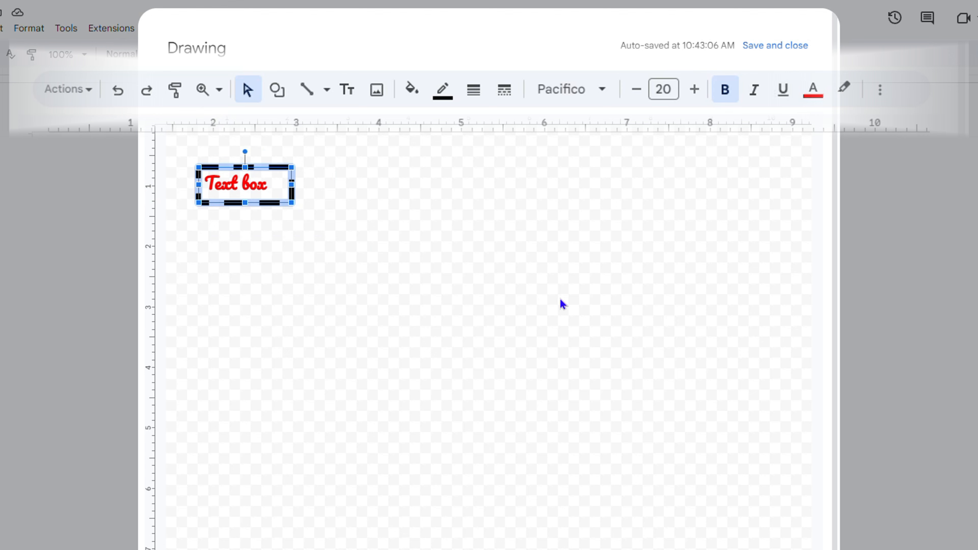
click(303, 306)
click(278, 166)
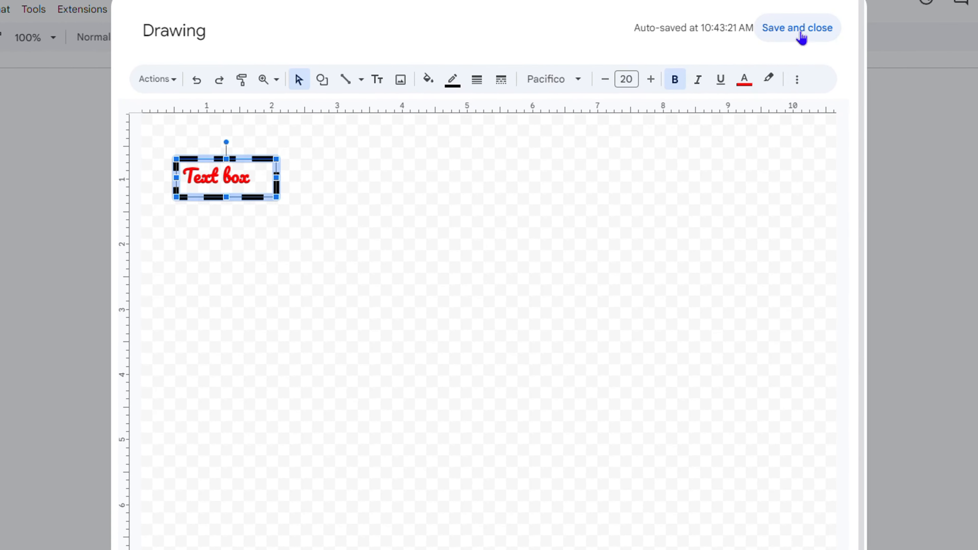
click(800, 30)
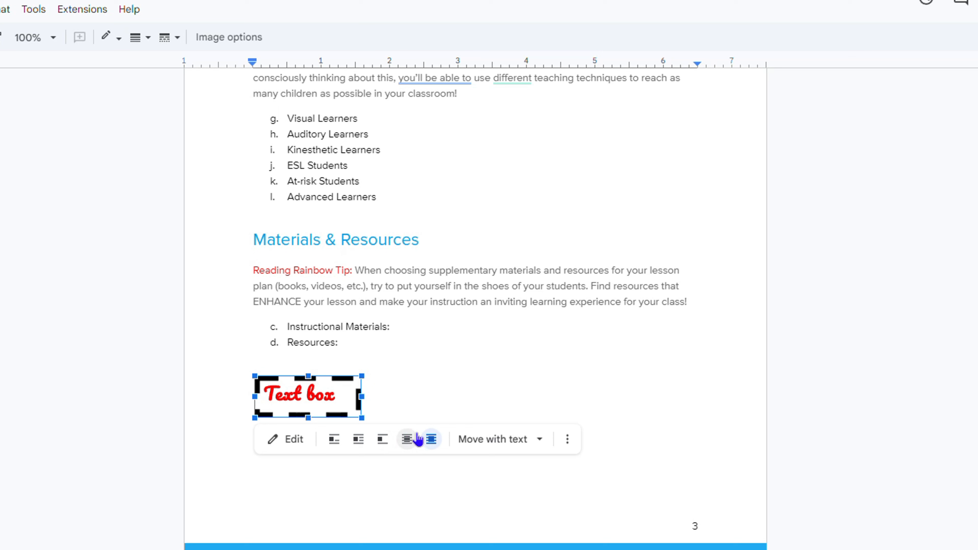
Set the text box in front of text and move it to the middle of the page below the Resources line
click(431, 442)
drag(322, 384, 469, 403)
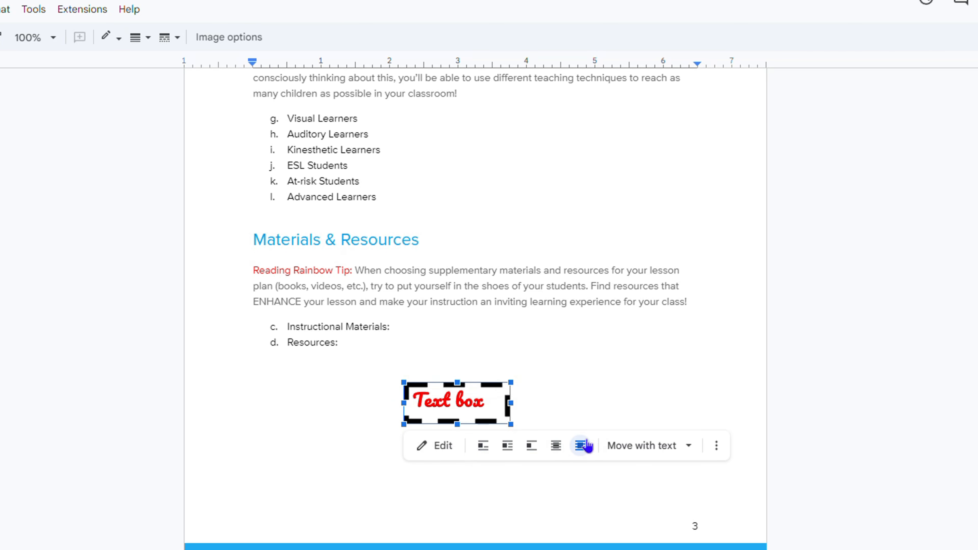
click(530, 426)
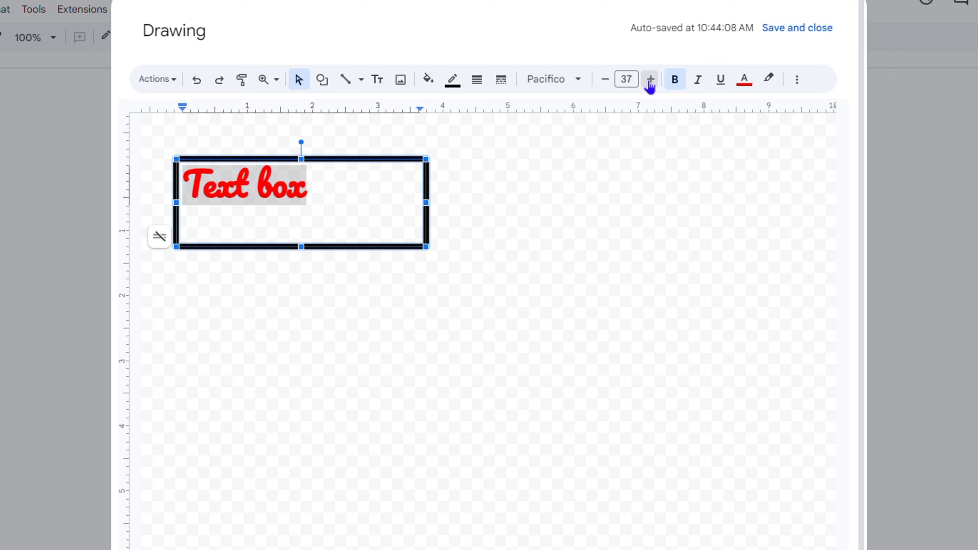
Increase the font size of the "Text box" text to 51
click(649, 82)
click(649, 82)
click(649, 82)
click(650, 81)
click(650, 82)
click(650, 82)
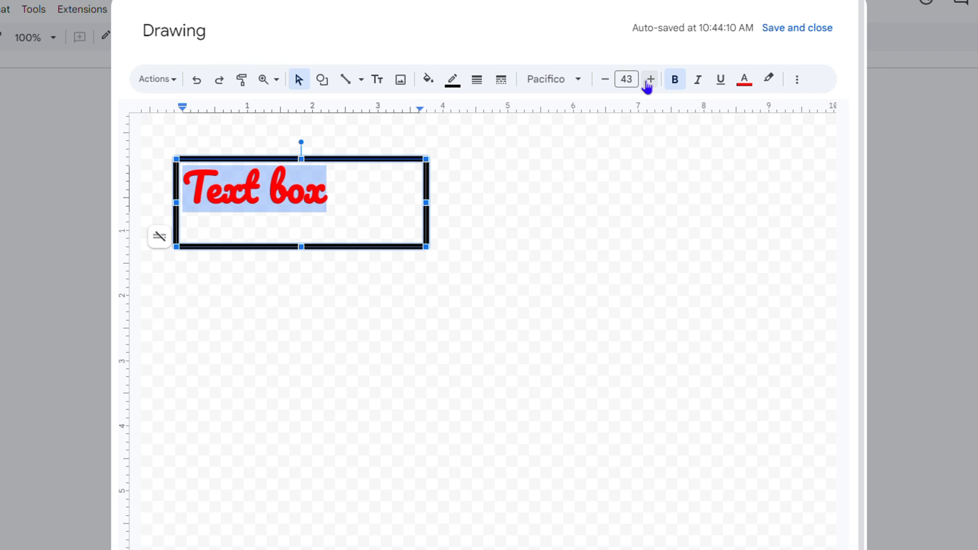
click(650, 82)
click(650, 82)
click(650, 82)
click(650, 82)
click(650, 82)
click(650, 82)
click(649, 82)
click(650, 82)
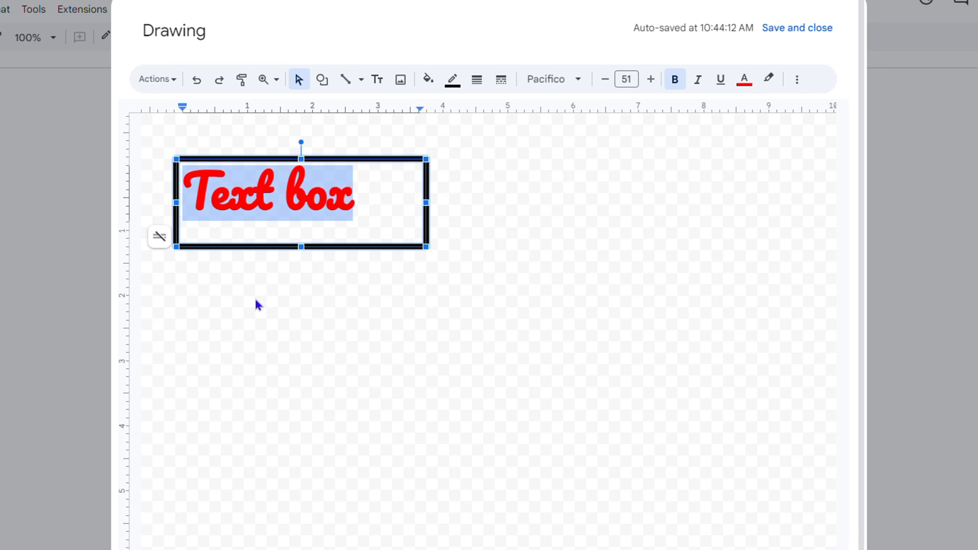
Shrink the box to about 3 by 1.1 inches around the enlarged text and save the drawing
drag(426, 246, 369, 231)
click(369, 288)
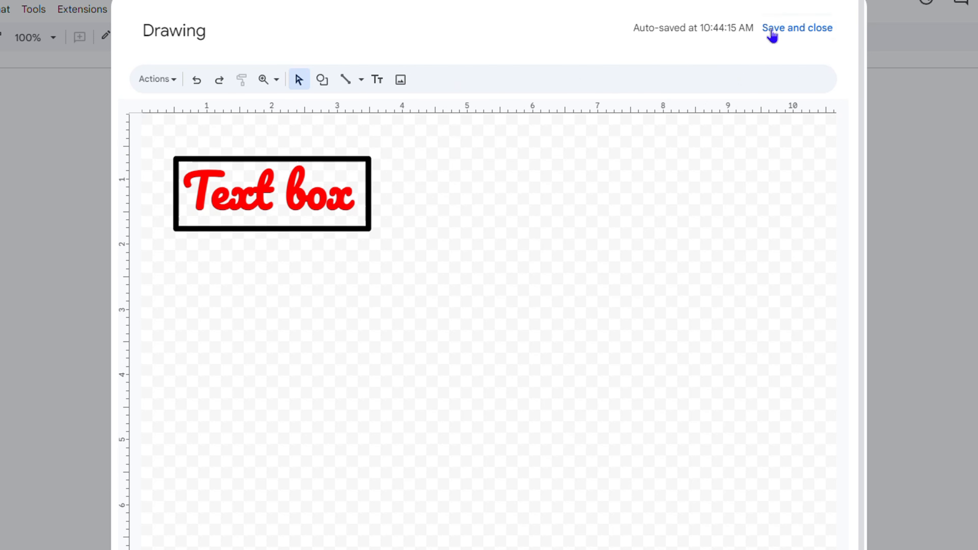
click(787, 30)
Reopen the drawing, enlarge the text box to about 4.1 by 1.8 inches, and save it back into the document
click(443, 448)
click(270, 193)
drag(273, 230, 273, 274)
drag(369, 214, 442, 214)
click(809, 31)
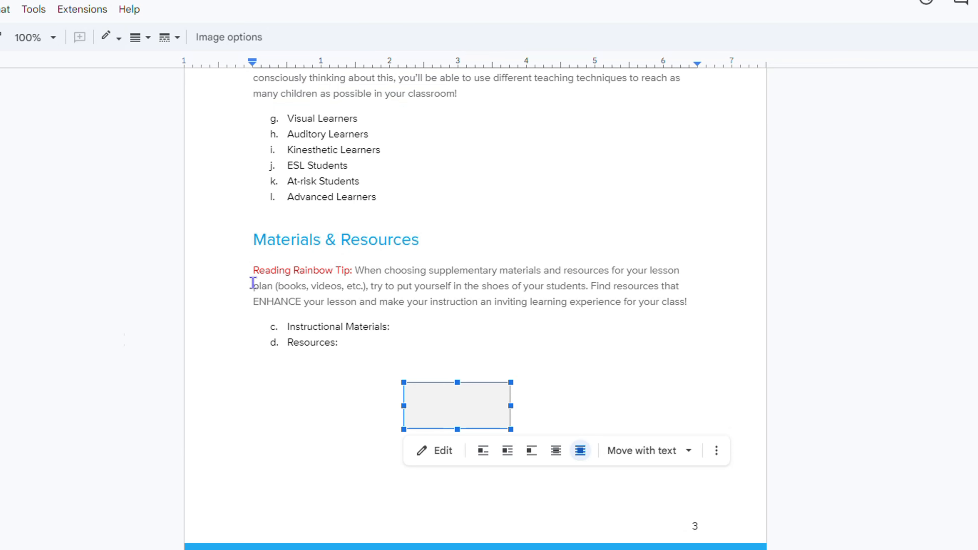
click(601, 381)
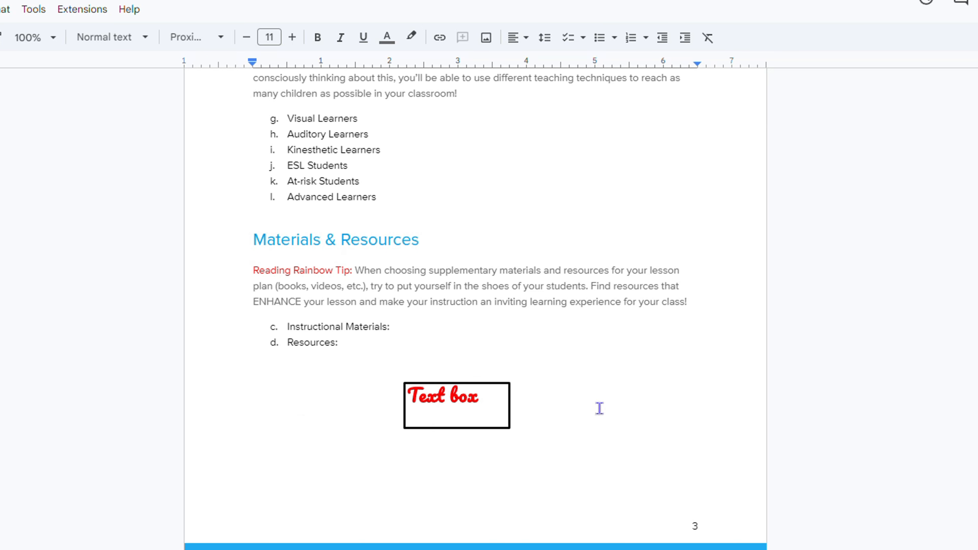
Set the empty thick-bordered rectangle beside the text box to sit behind text
click(458, 399)
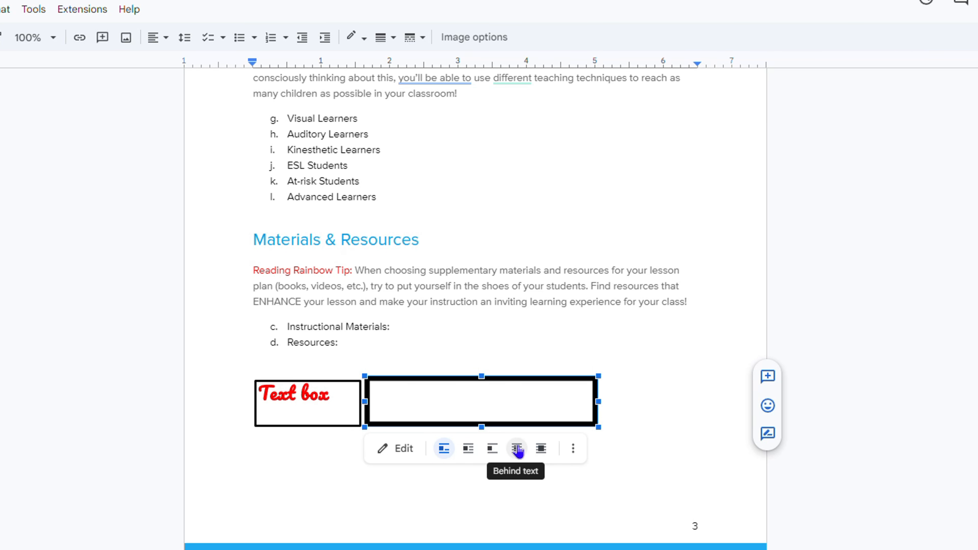
click(518, 449)
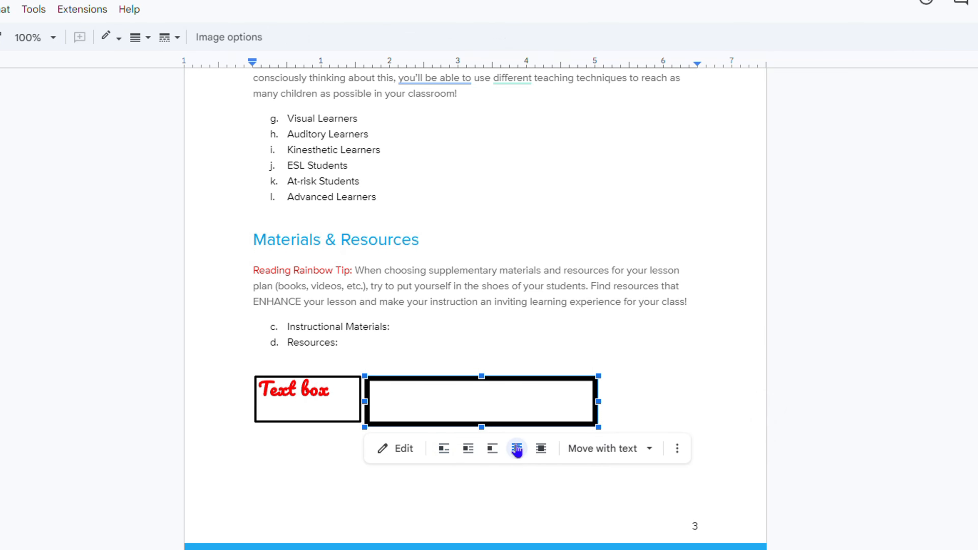
Enter "Hello" over the empty rectangle and shift the rectangle slightly down so it frames the word
click(626, 420)
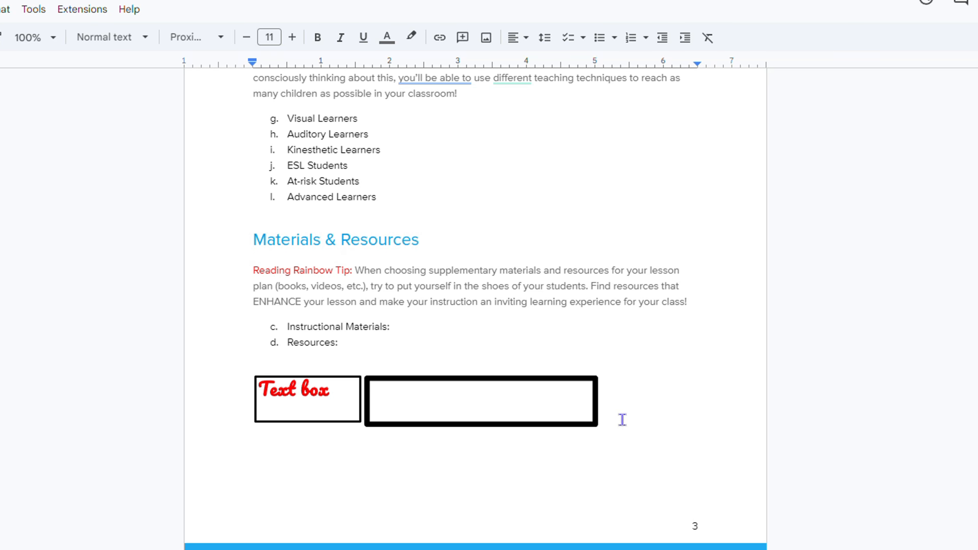
text(Hello)
click(550, 389)
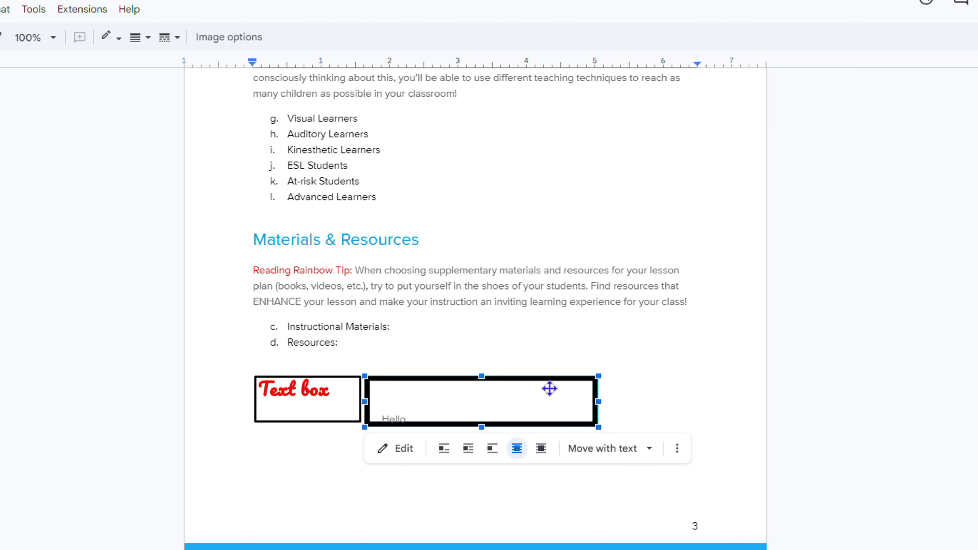
drag(550, 389, 548, 406)
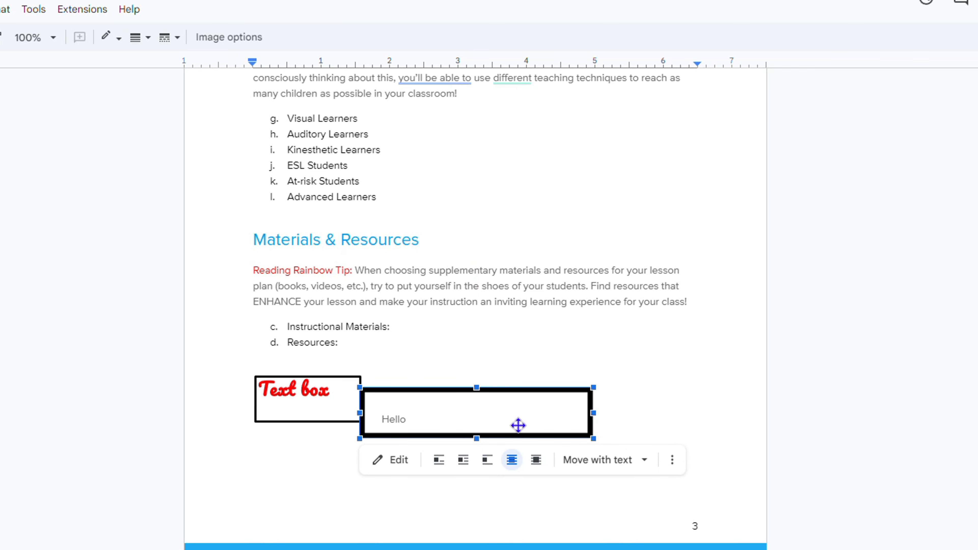
Set the "Text box" drawing in front of text and move it down below the word "Hello"
click(336, 417)
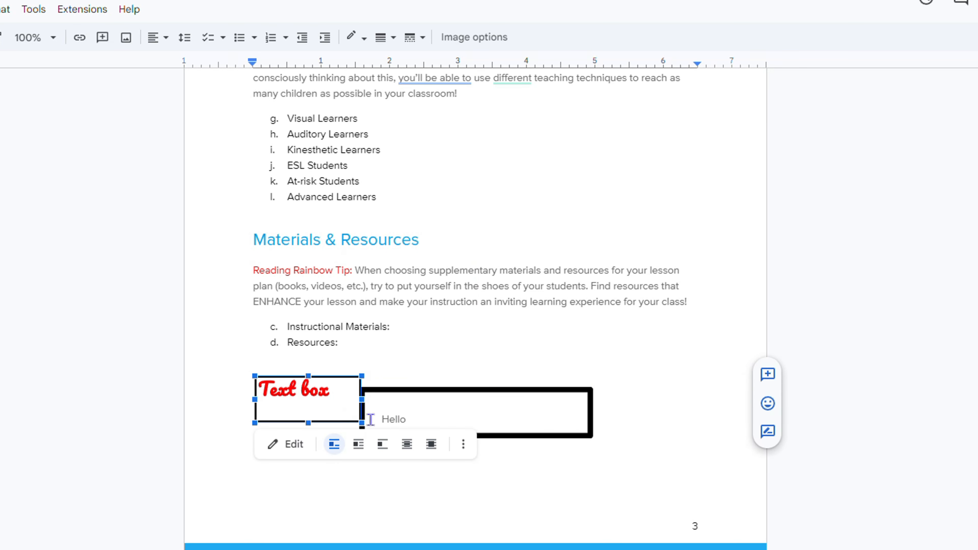
click(432, 445)
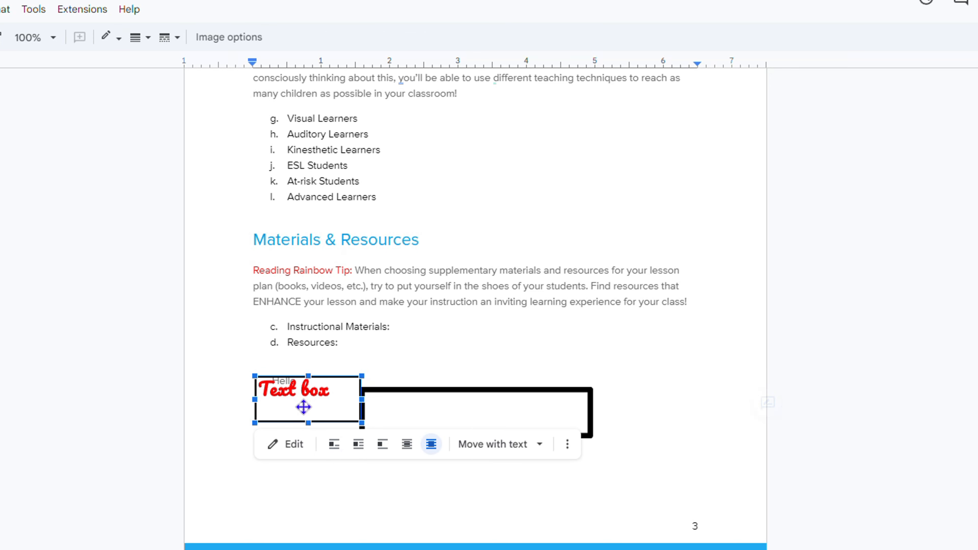
drag(303, 406, 288, 469)
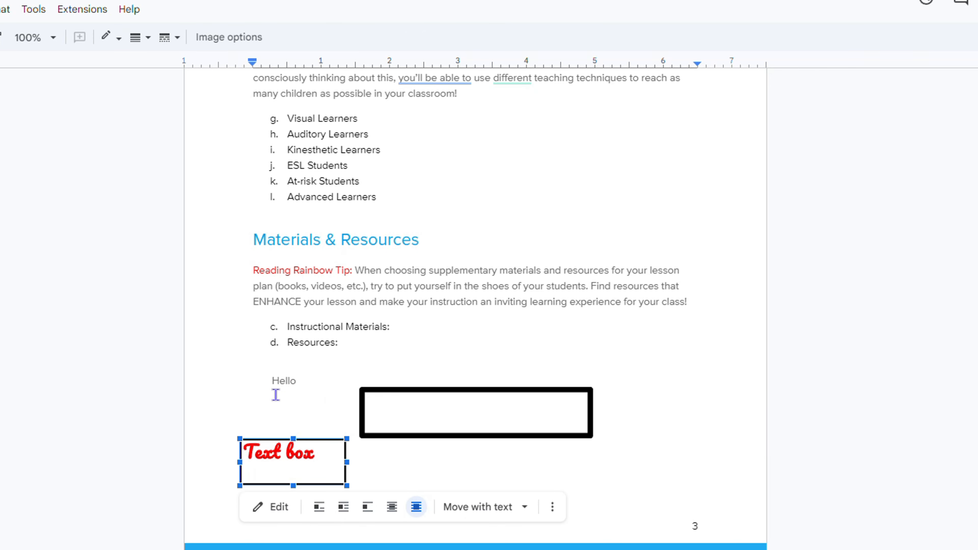
Place the text cursor directly before the word "Hello"
click(289, 381)
click(271, 380)
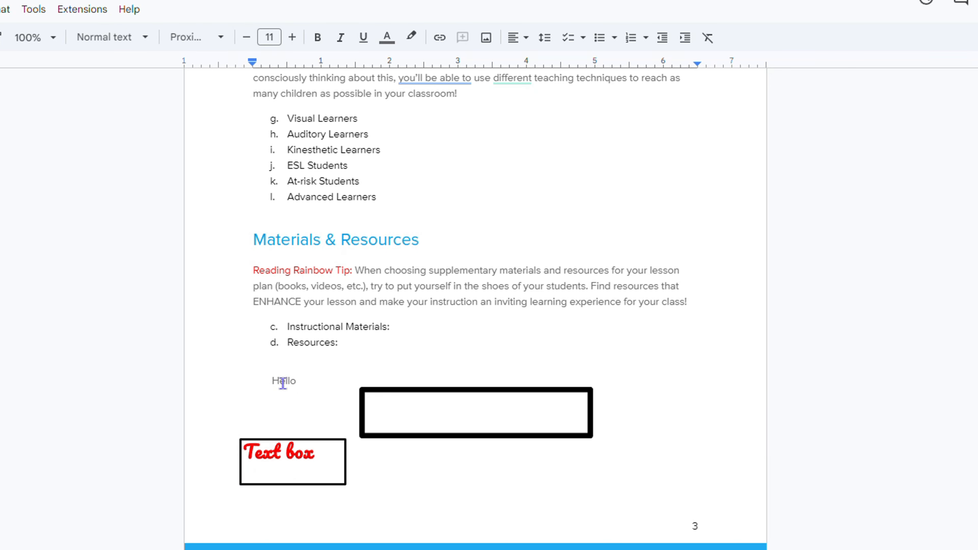